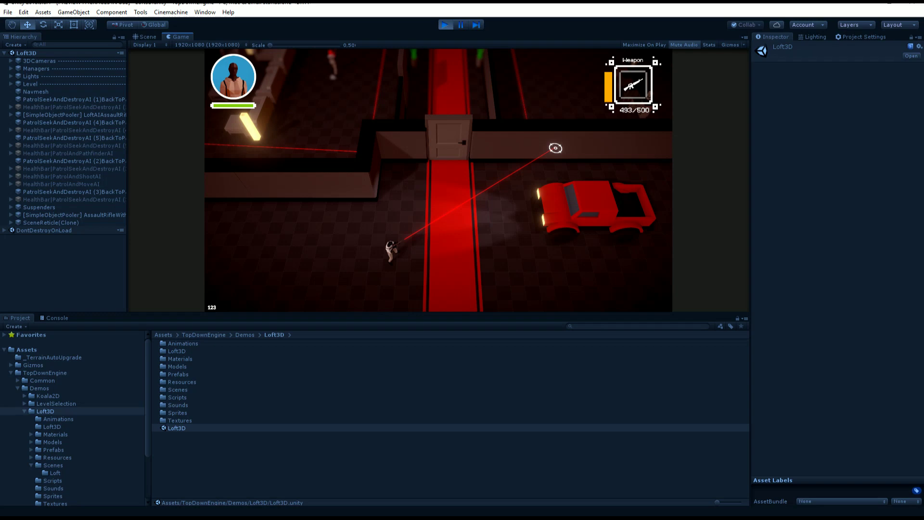
In Play mode, shoot the red car in the Loft3D demo until it explodes.
{"action": "left_click_drag", "start_coordinate": [633, 194], "coordinate": [604, 185]}
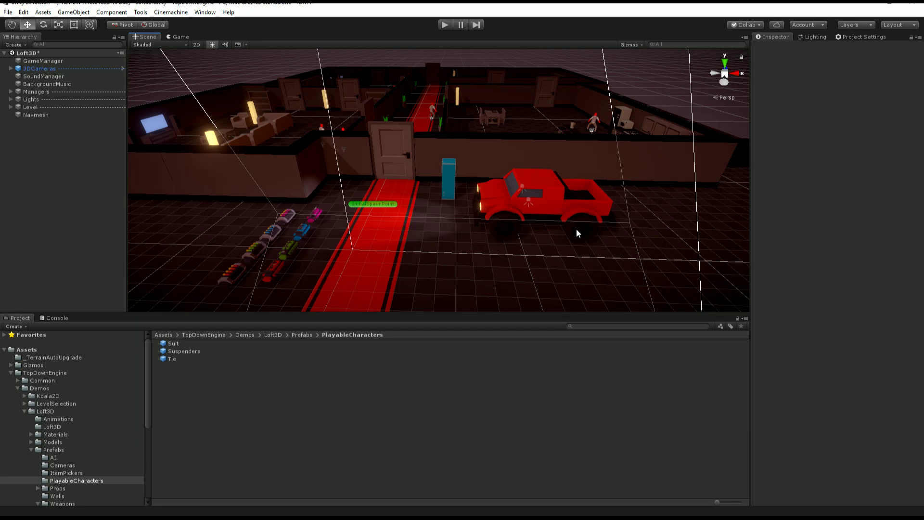
{"action": "middle_click_drag", "start_coordinate": [483, 236], "coordinate": [499, 199]}
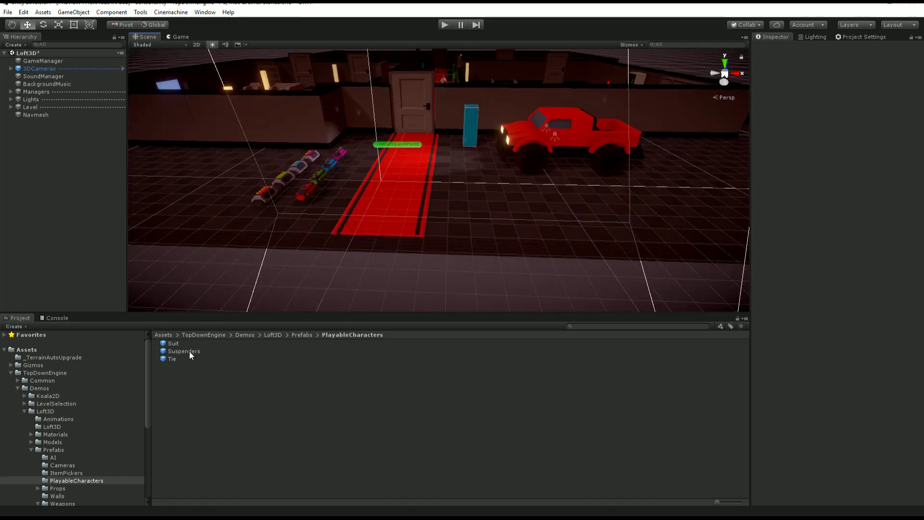
{"action": "left_click_drag", "start_coordinate": [189, 351], "coordinate": [408, 227]}
{"action": "middle_click_drag", "start_coordinate": [423, 232], "coordinate": [338, 150]}
{"action": "key", "text": "f"}
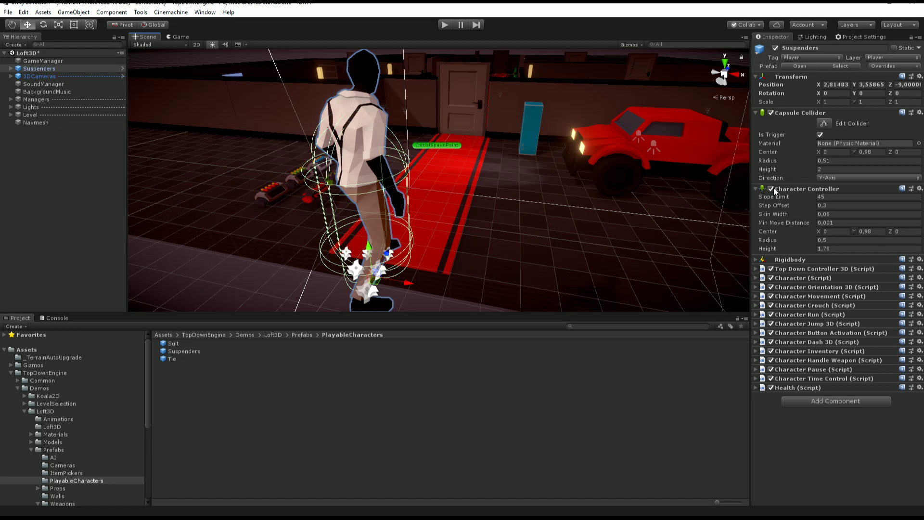
{"action": "left_click", "coordinate": [771, 112]}
{"action": "left_click", "coordinate": [771, 113]}
{"action": "left_click", "coordinate": [888, 60]}
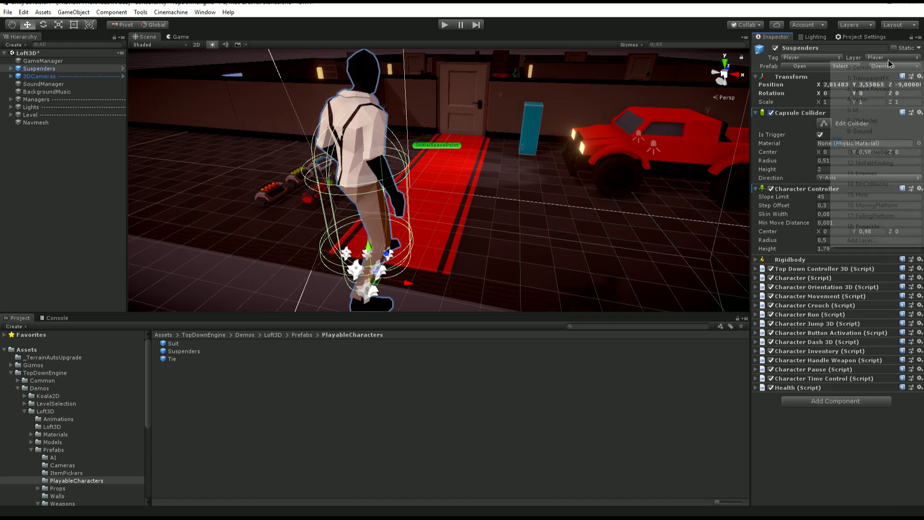
{"action": "left_click", "coordinate": [887, 60]}
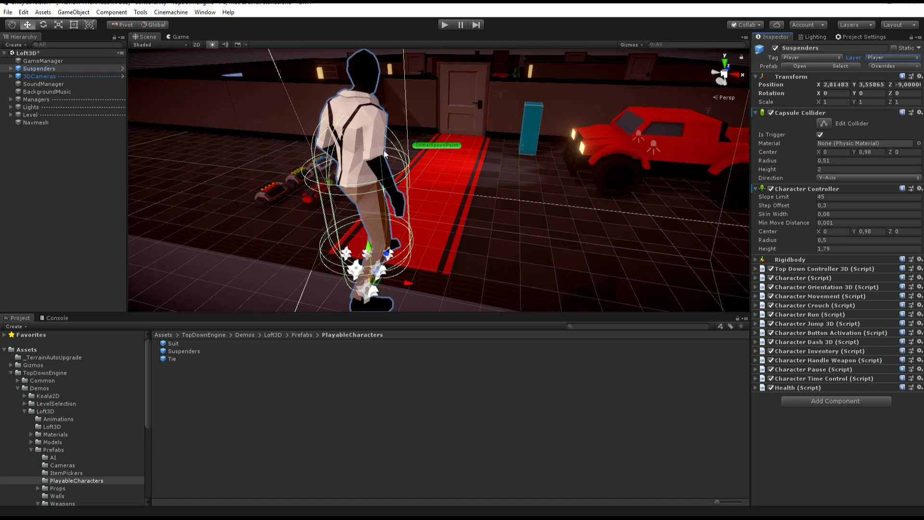
Delete Suspenders, then open the Koala2D KoalaDungeon scene, discarding the Loft3D changes.
{"action": "key", "text": "Delete"}
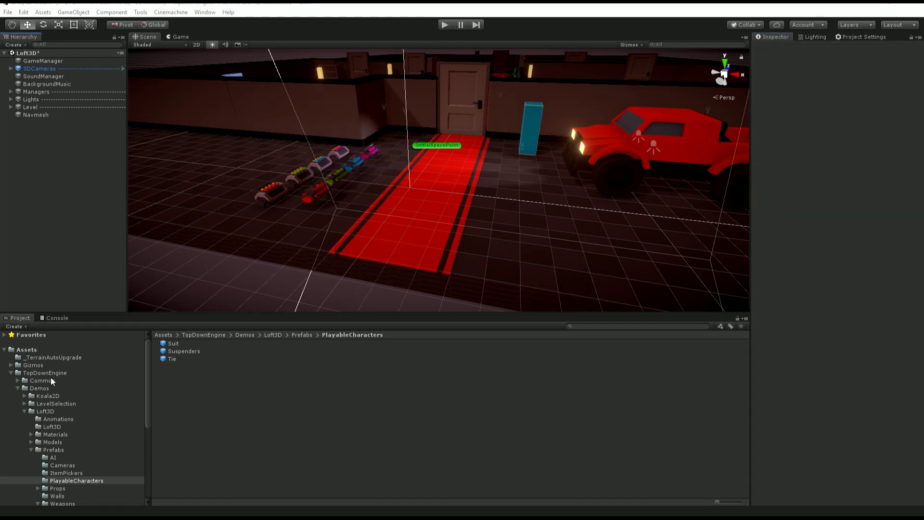
{"action": "left_click", "coordinate": [69, 396]}
{"action": "double_click", "coordinate": [188, 405]}
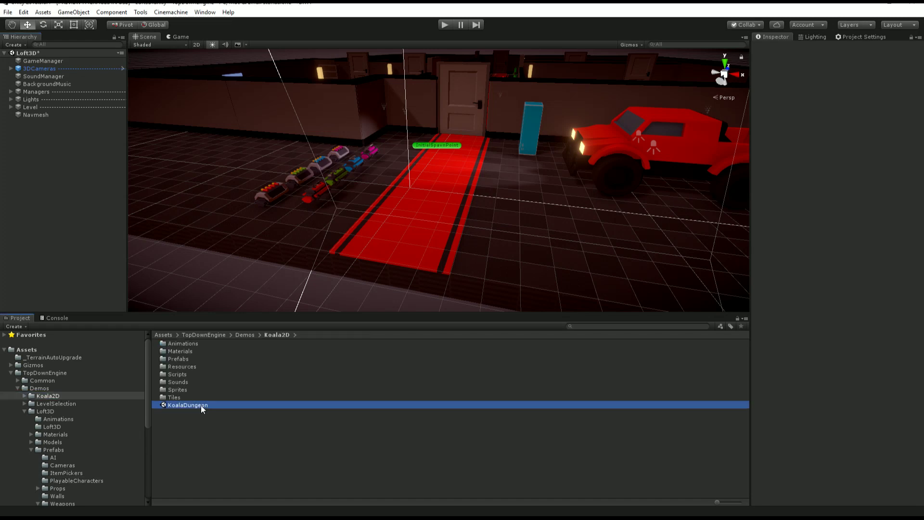
{"action": "left_click", "coordinate": [490, 281]}
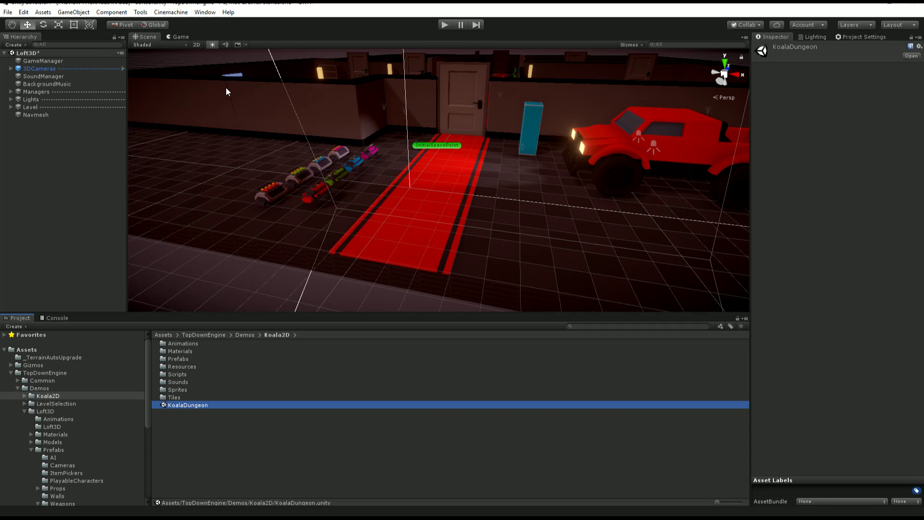
View the dungeon flat in 2D with the Rect tool, zoomed in.
{"action": "left_click", "coordinate": [196, 44]}
{"action": "key", "text": "t"}
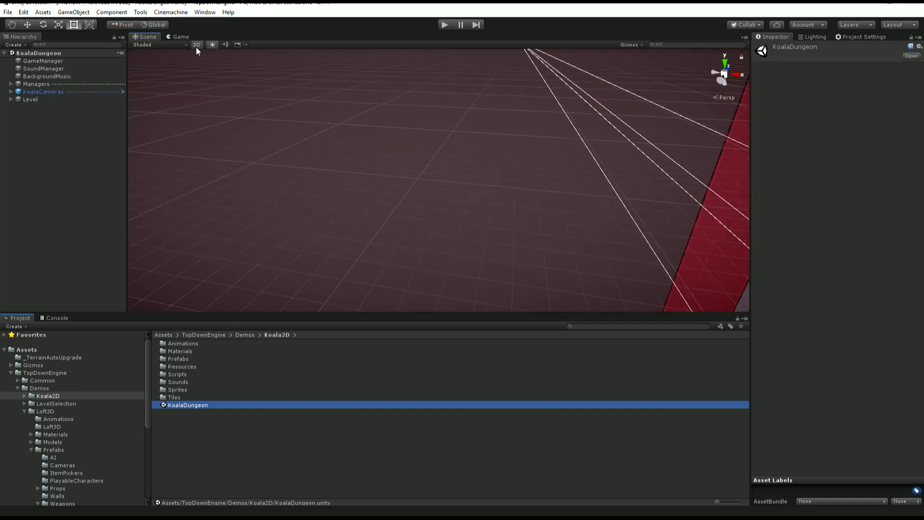
{"action": "scroll", "coordinate": [692, 229], "scroll_direction": "up", "scroll_amount": 5}
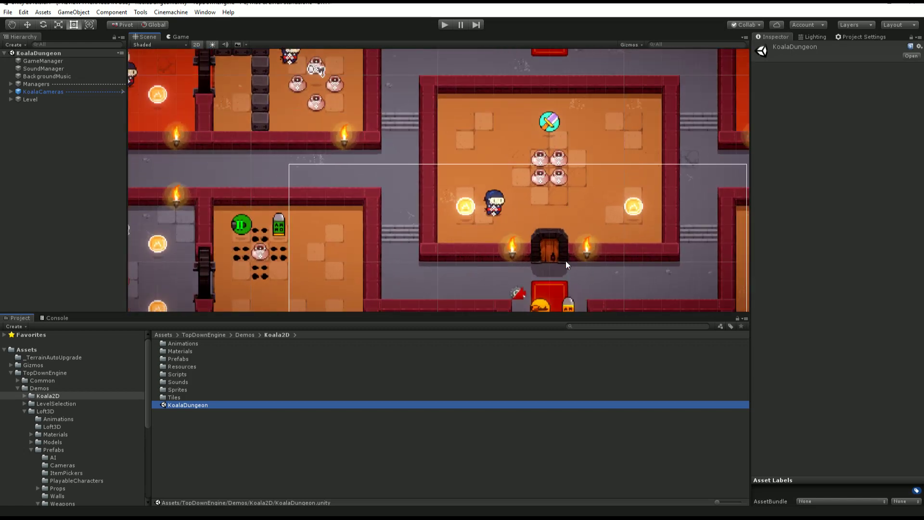
Drag the Koala prefab from Prefabs/PlayableCharacters into the dungeon.
{"action": "double_click", "coordinate": [178, 358]}
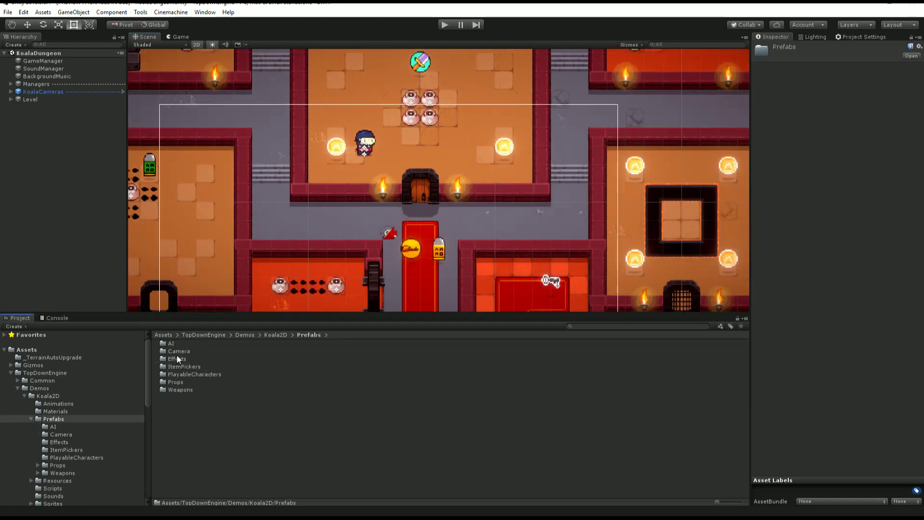
{"action": "double_click", "coordinate": [195, 374]}
{"action": "left_click_drag", "start_coordinate": [176, 343], "coordinate": [463, 232]}
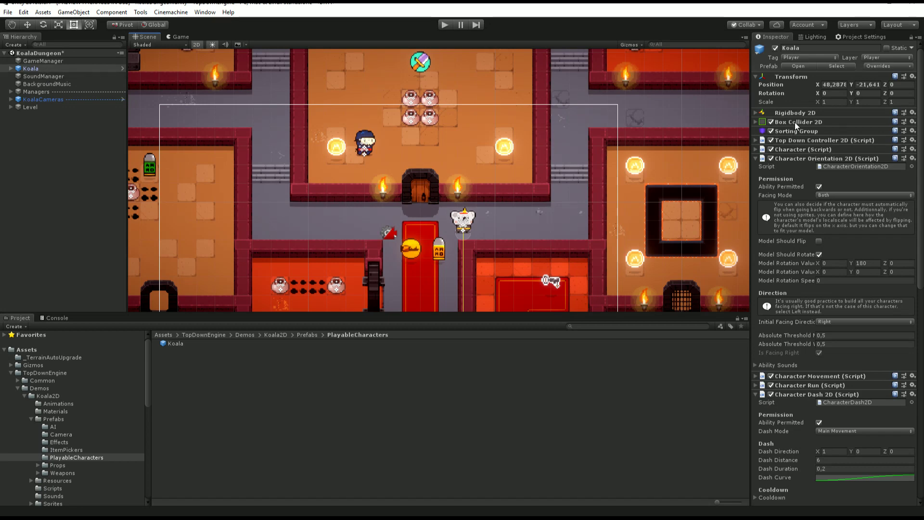
Collapse Koala's character components so the Box Collider 2D settings are visible.
{"action": "left_click", "coordinate": [806, 156]}
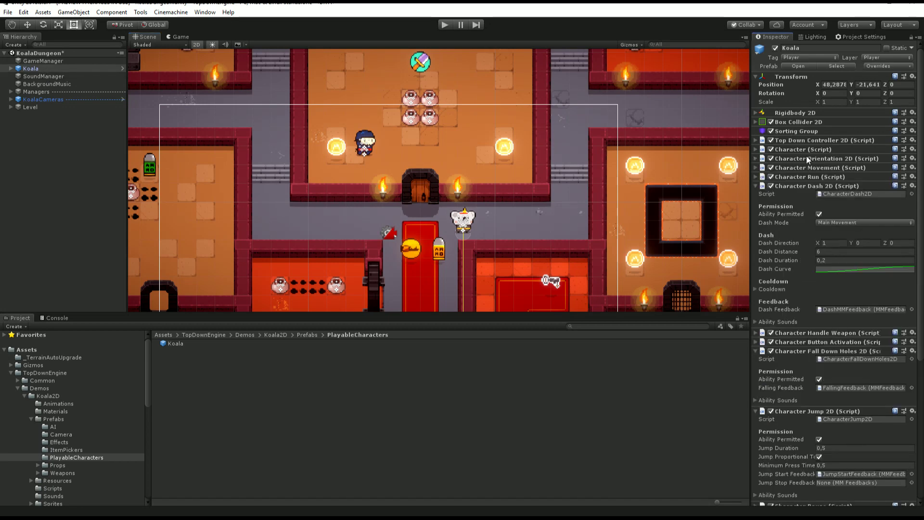
{"action": "left_click", "coordinate": [785, 187]}
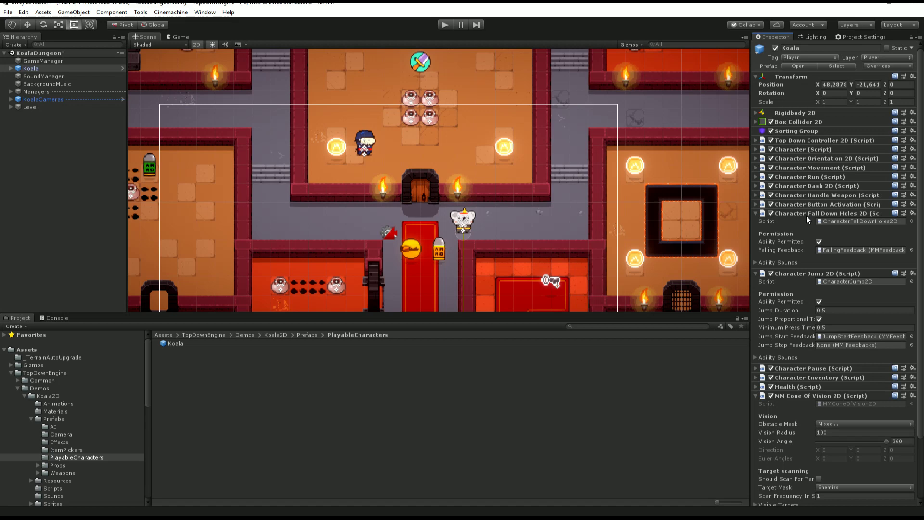
{"action": "left_click", "coordinate": [806, 214]}
{"action": "left_click", "coordinate": [804, 223]}
{"action": "left_click", "coordinate": [807, 259]}
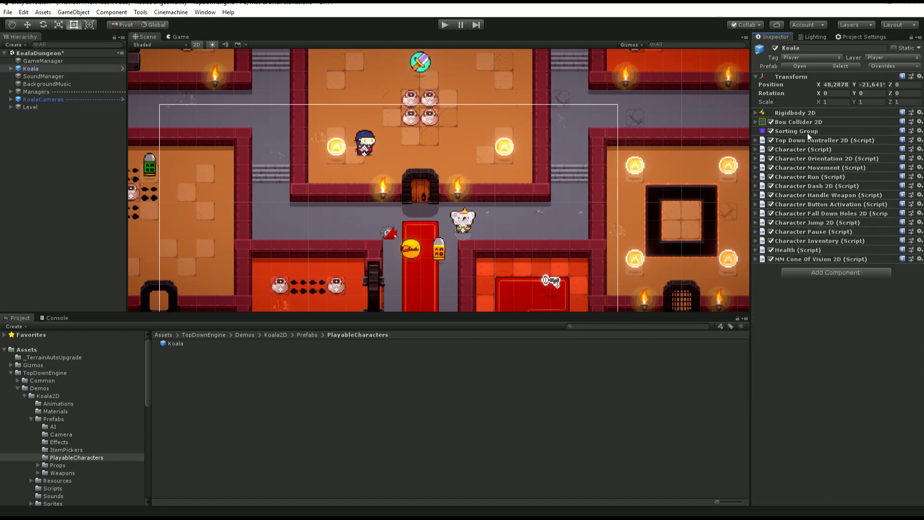
{"action": "left_click", "coordinate": [796, 112]}
{"action": "left_click", "coordinate": [795, 113]}
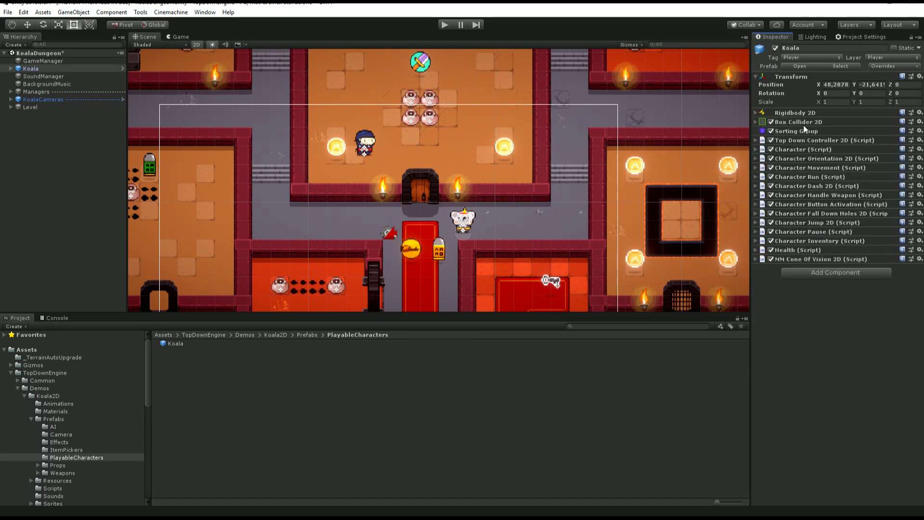
{"action": "left_click", "coordinate": [803, 121]}
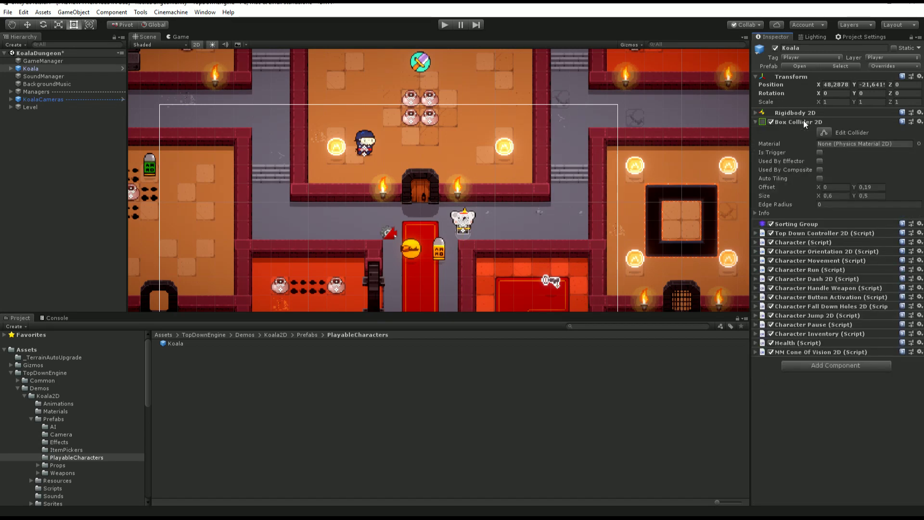
Confirm Koala is on the Player layer and enable the collider's Is Trigger option.
{"action": "left_click", "coordinate": [887, 58]}
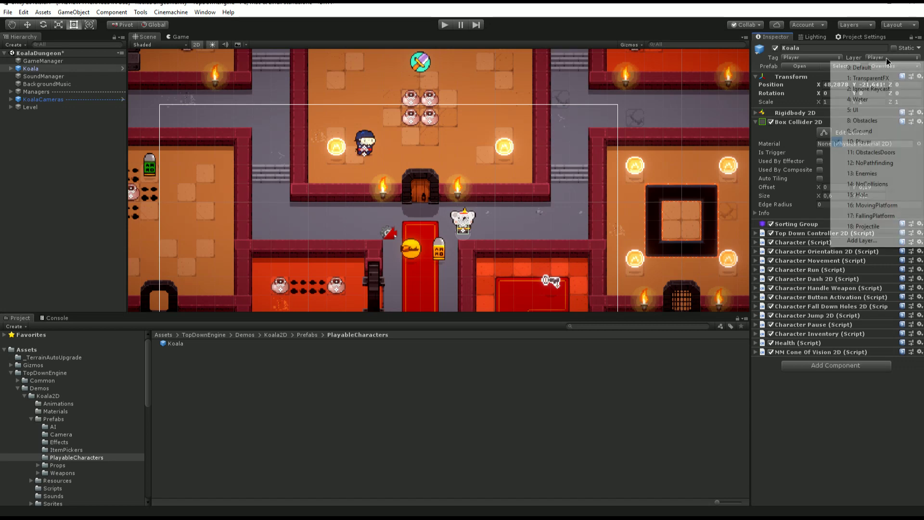
{"action": "left_click", "coordinate": [887, 58]}
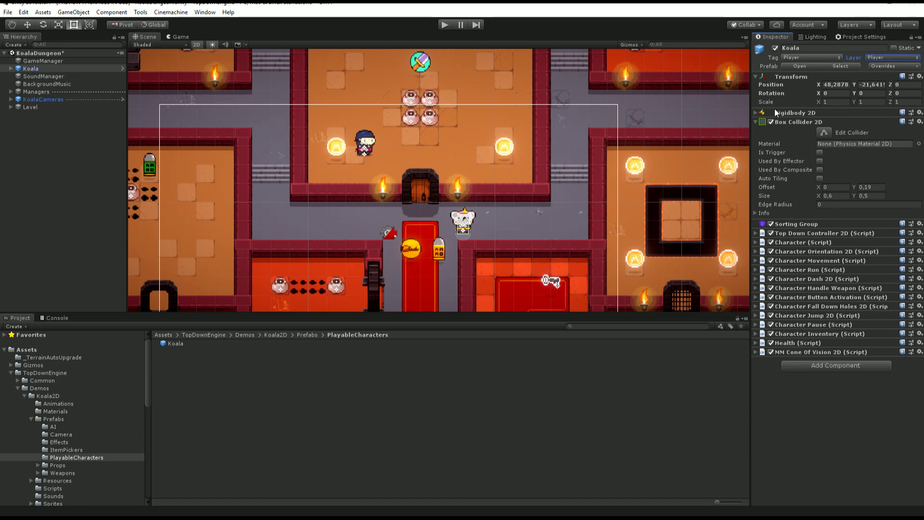
{"action": "left_click", "coordinate": [821, 153]}
Compare the widened Physics and Physics 2D layer collision matrices, then go back to Koala's Inspector.
{"action": "left_click", "coordinate": [854, 38]}
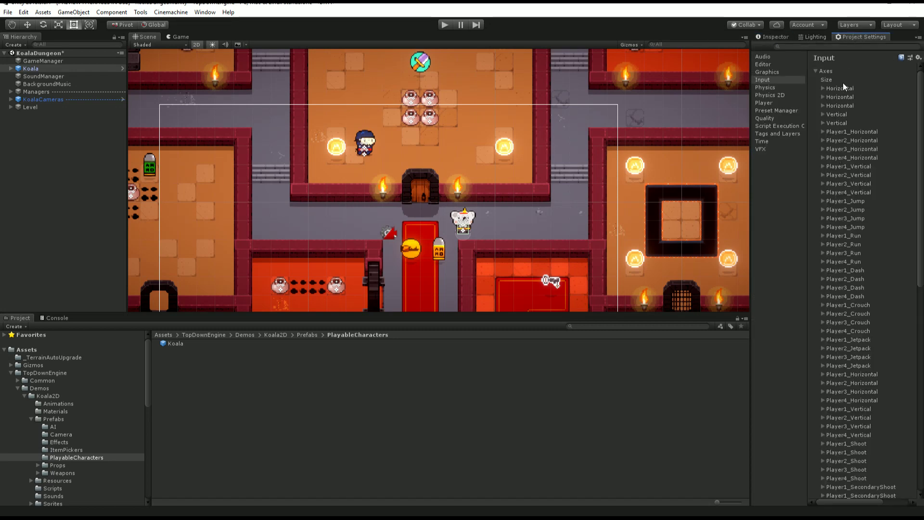
{"action": "left_click", "coordinate": [754, 142]}
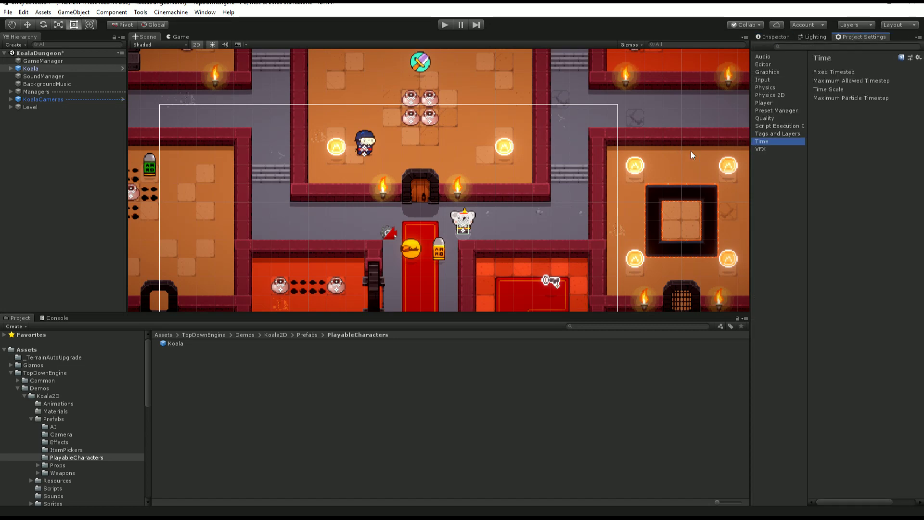
{"action": "left_click", "coordinate": [770, 87]}
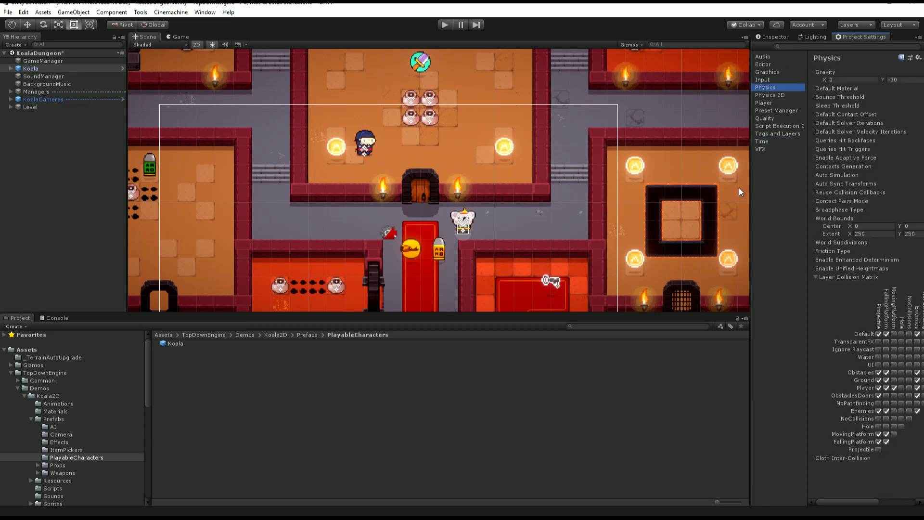
{"action": "left_click_drag", "start_coordinate": [748, 191], "coordinate": [530, 191]}
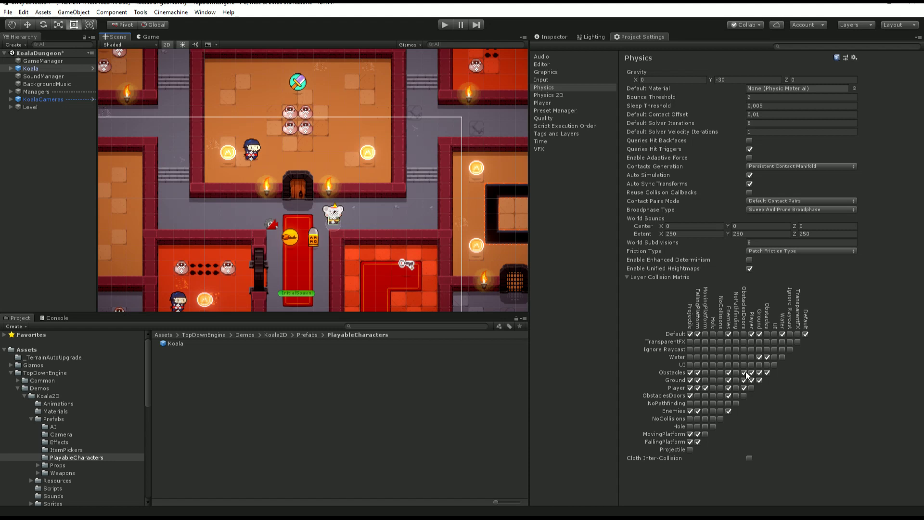
{"action": "left_click", "coordinate": [559, 95]}
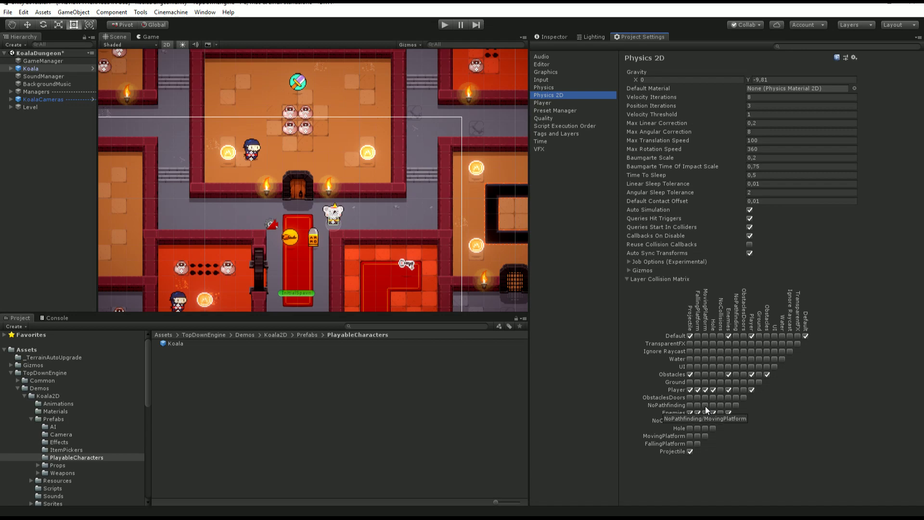
{"action": "left_click", "coordinate": [544, 37]}
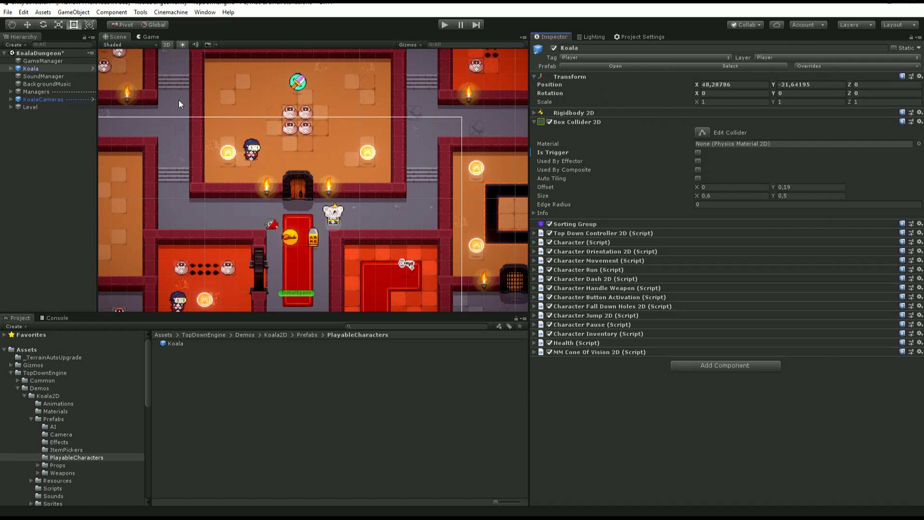
Expand Koala's children, check KoalaModel's layer, then reselect Koala.
{"action": "left_click", "coordinate": [11, 68]}
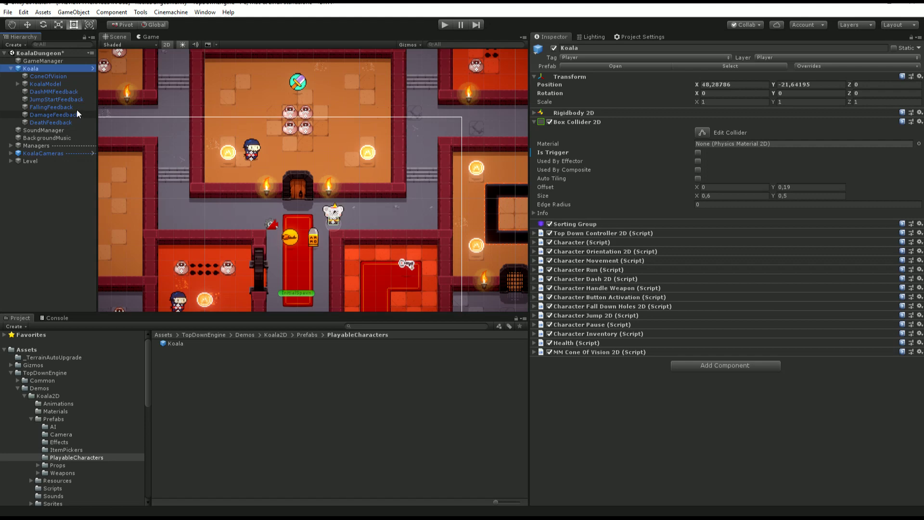
{"action": "left_click", "coordinate": [46, 84]}
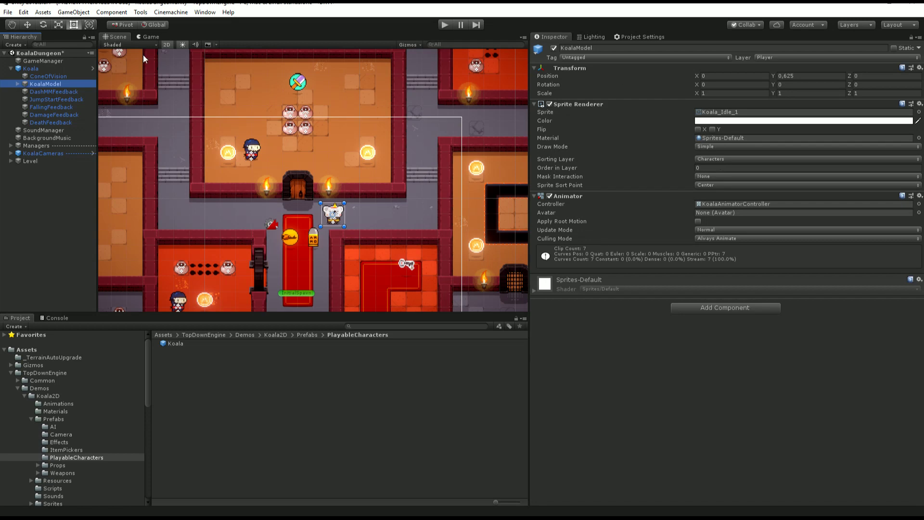
{"action": "left_click", "coordinate": [29, 70]}
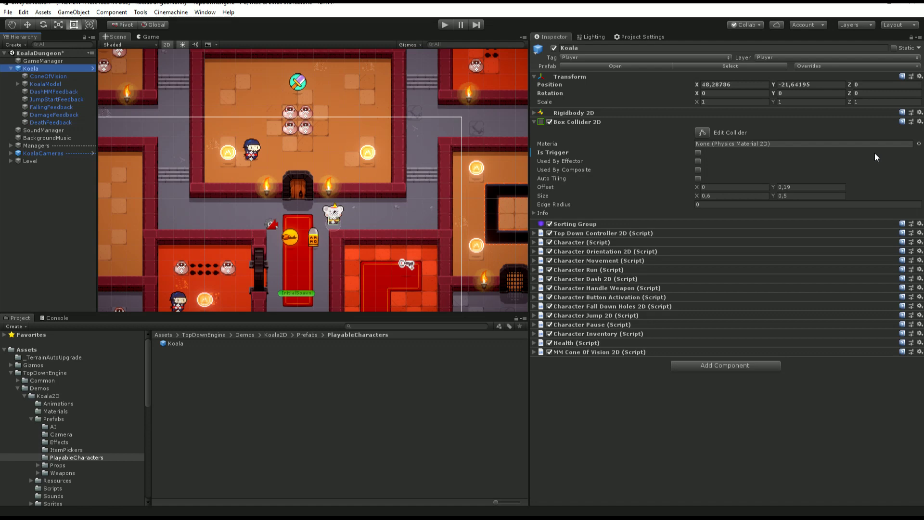
Go over the Physics 2D collision matrix, then show the 3D Physics one.
{"action": "left_click", "coordinate": [642, 37]}
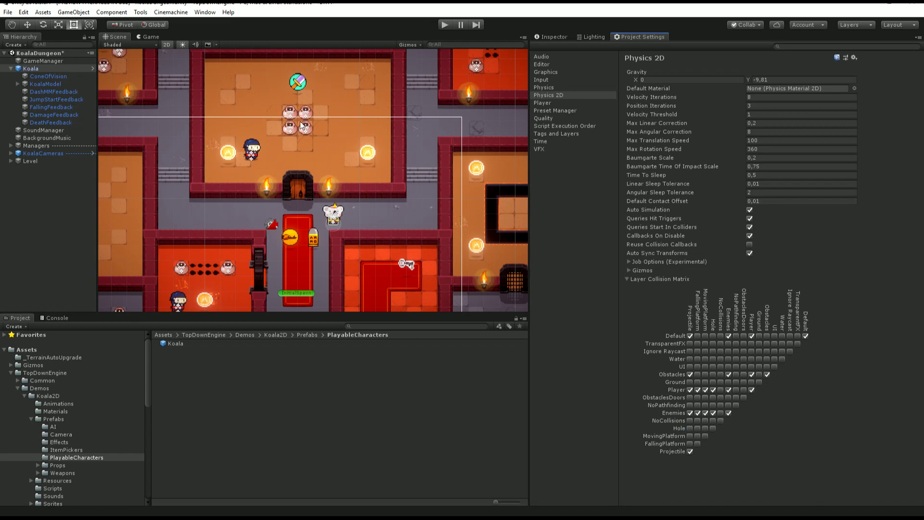
{"action": "left_click", "coordinate": [553, 88]}
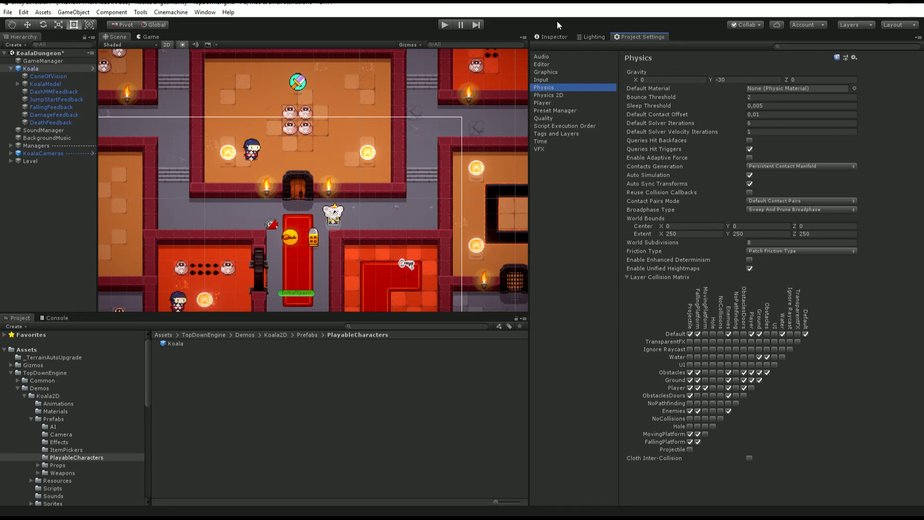
Back in Koala's Inspector, check the Tag dropdown and leave it set to Player.
{"action": "left_click", "coordinate": [555, 37]}
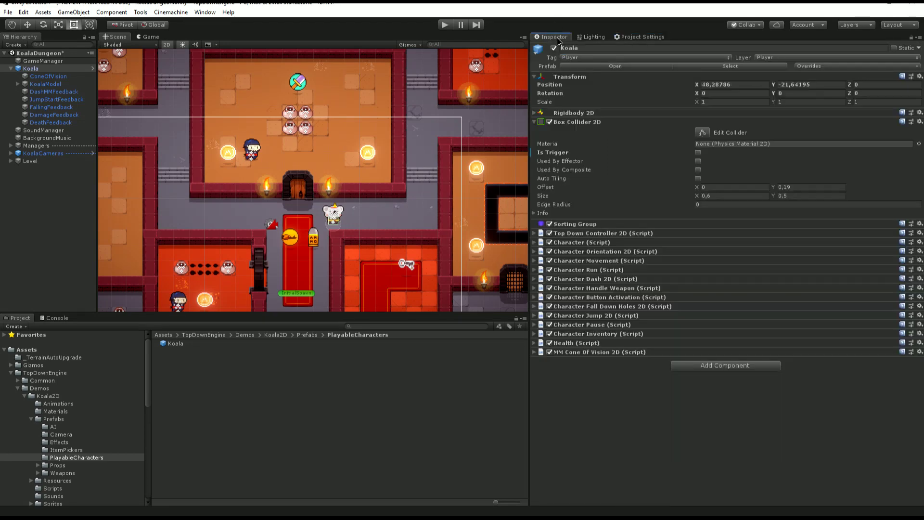
{"action": "left_click", "coordinate": [597, 58]}
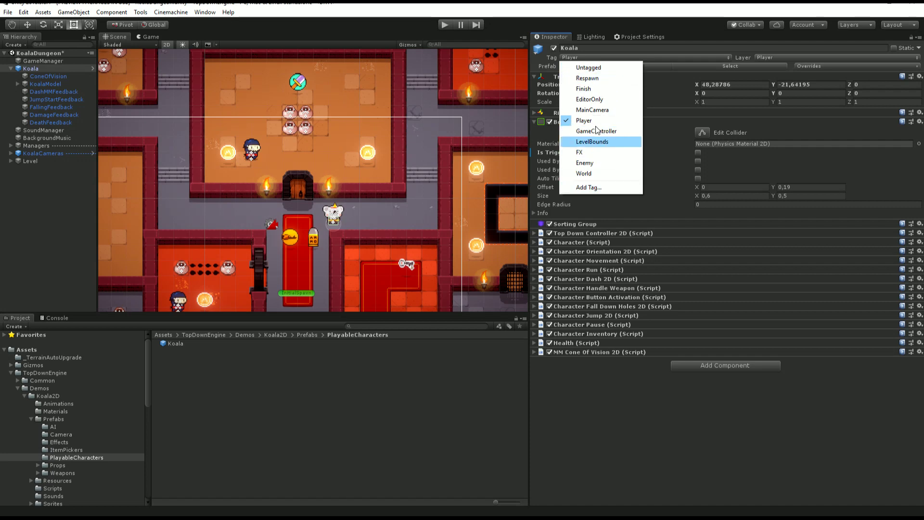
{"action": "left_click", "coordinate": [652, 59]}
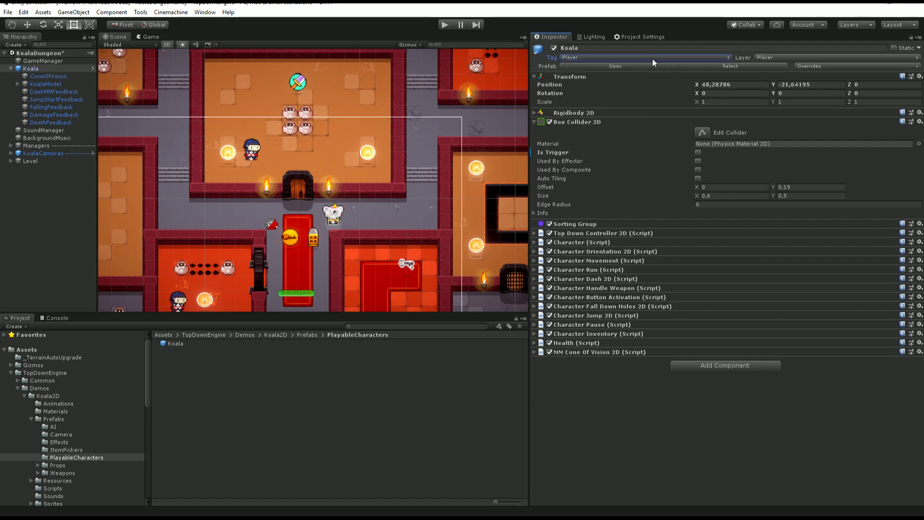
{"action": "left_click", "coordinate": [584, 58]}
{"action": "left_click", "coordinate": [584, 58]}
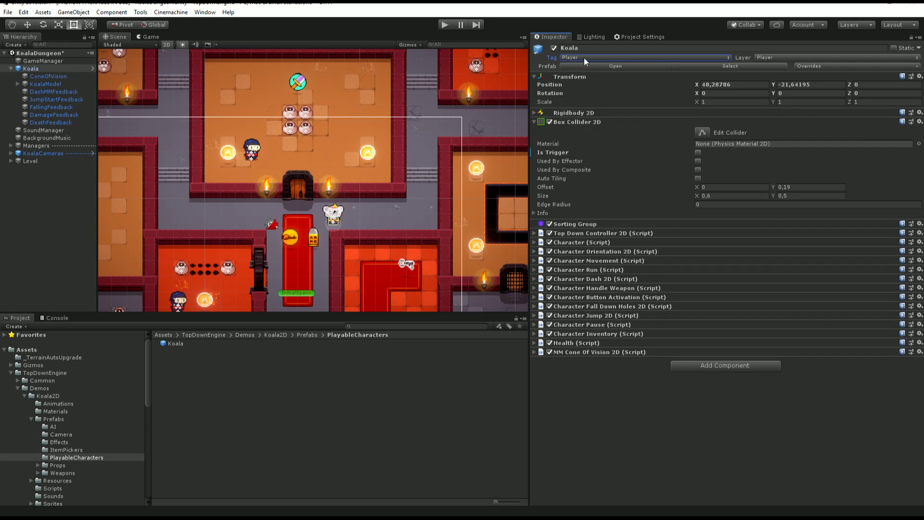